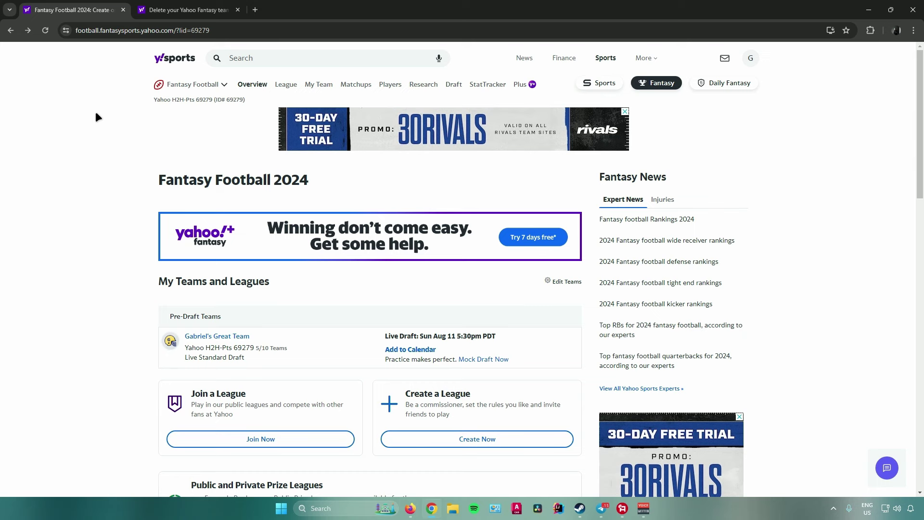
scroll(110, 121, "down", 1)
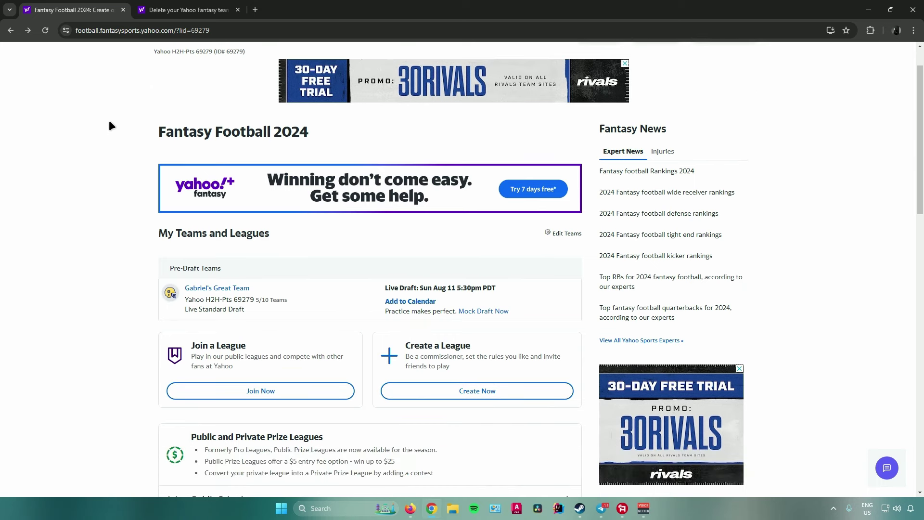
scroll(111, 127, "down", 2)
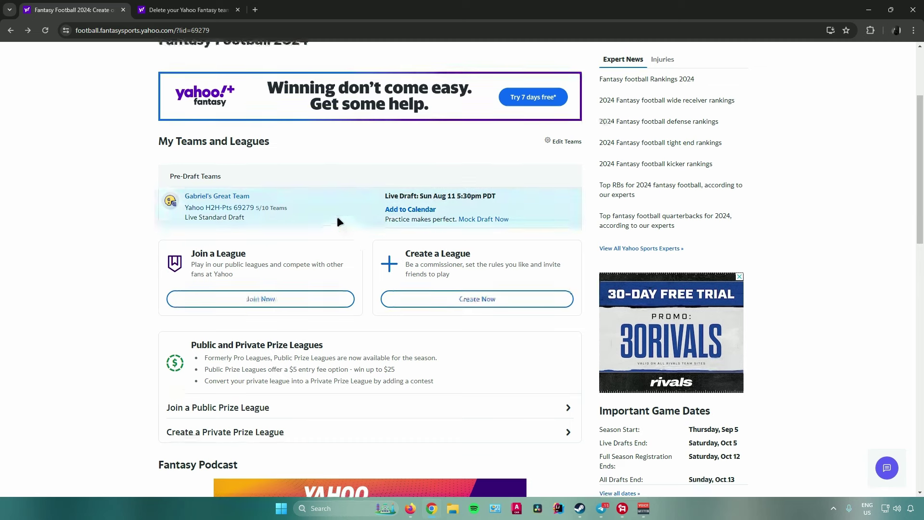
scroll(338, 219, "up", 1)
scroll(338, 216, "up", 2)
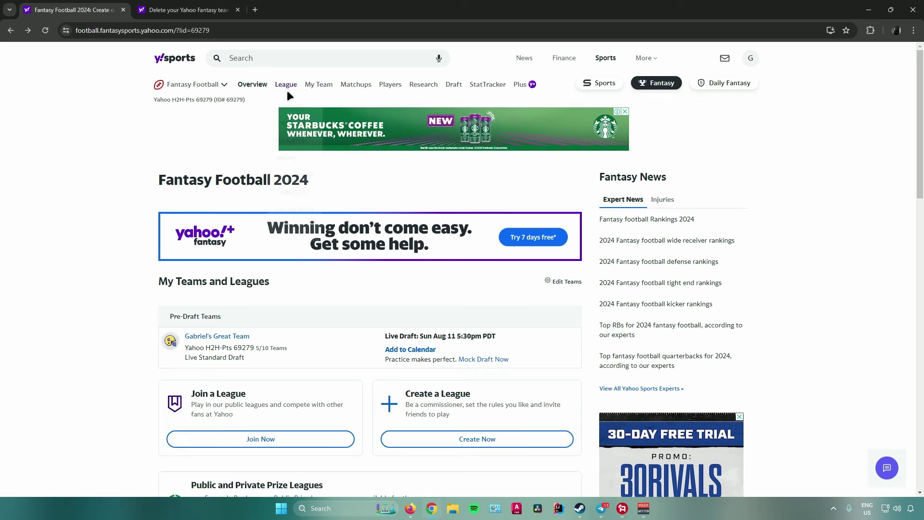
mouse_move(318, 84)
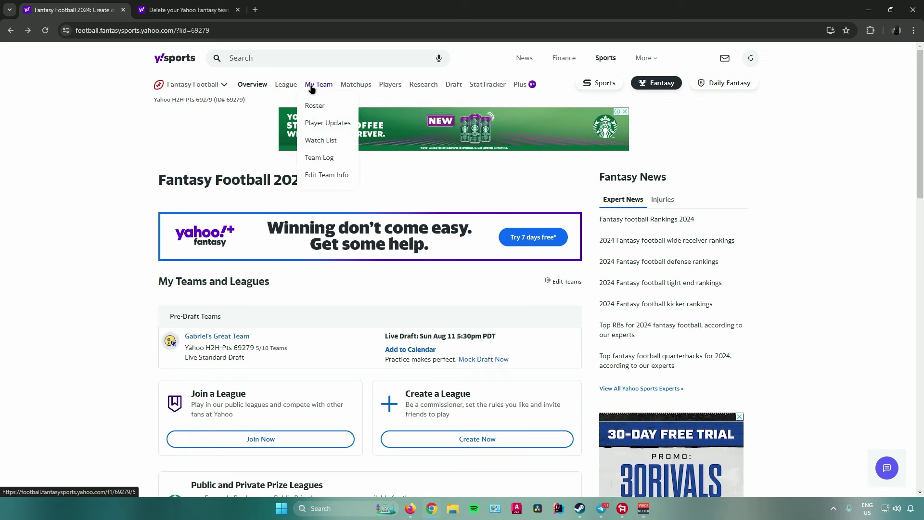
Go to the Edit Team Info page for Gabriel's Great Team.
left_click(325, 177)
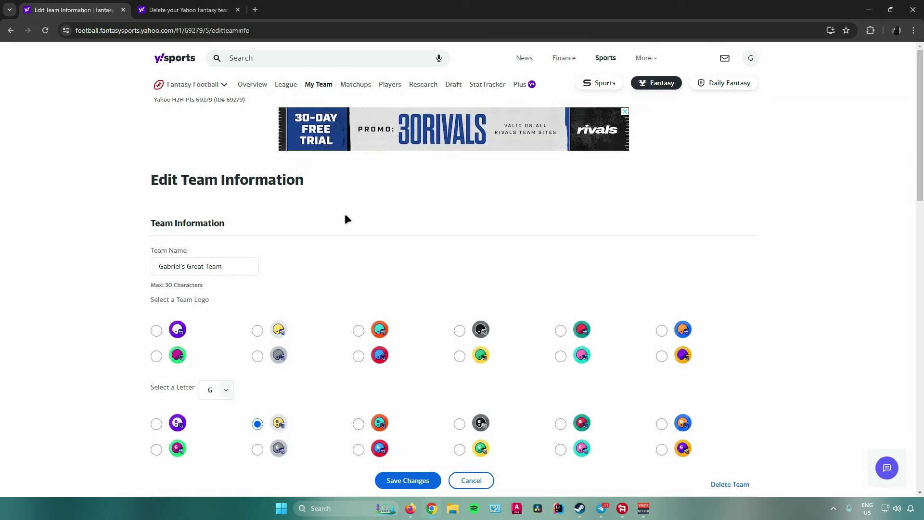
scroll(363, 230, "down", 3)
scroll(378, 241, "down", 3)
scroll(382, 248, "down", 5)
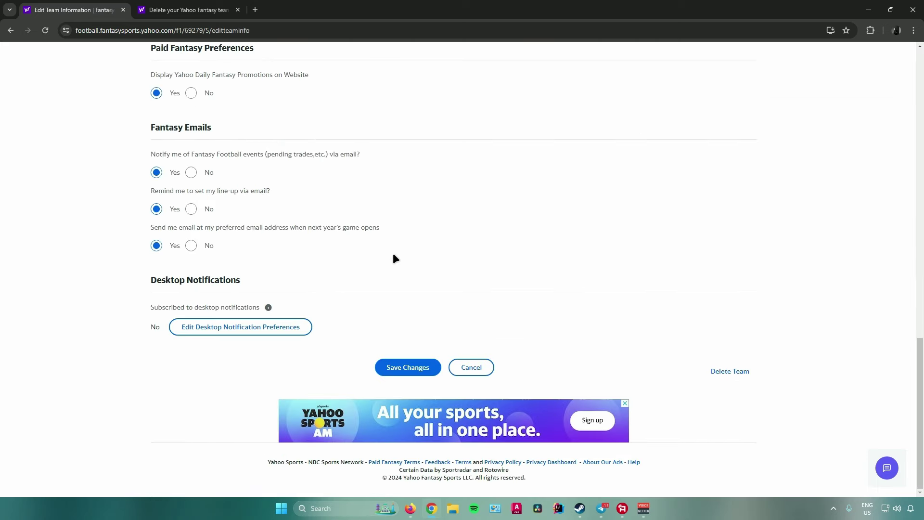
scroll(394, 257, "down", 1)
scroll(399, 264, "down", 1)
Delete Gabriel's Great Team and confirm, reaching the 'Your team has been deleted' page.
left_click(729, 372)
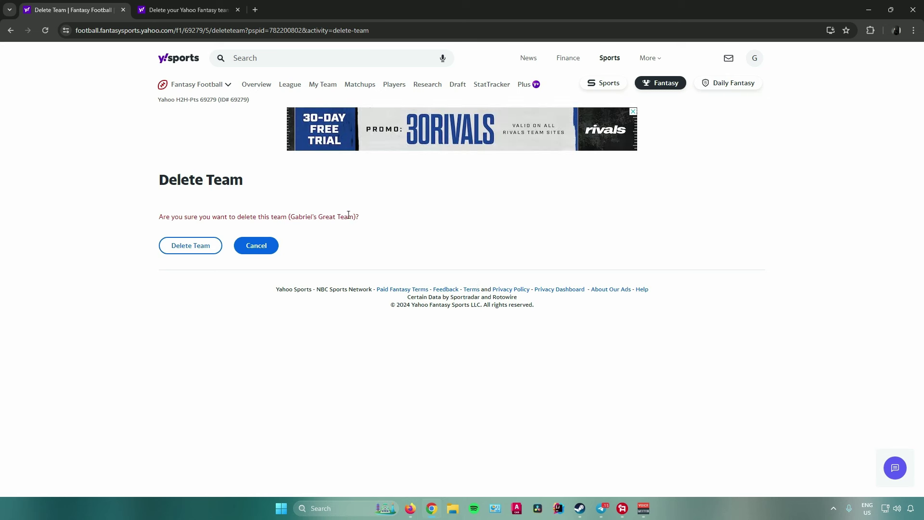
left_click(191, 246)
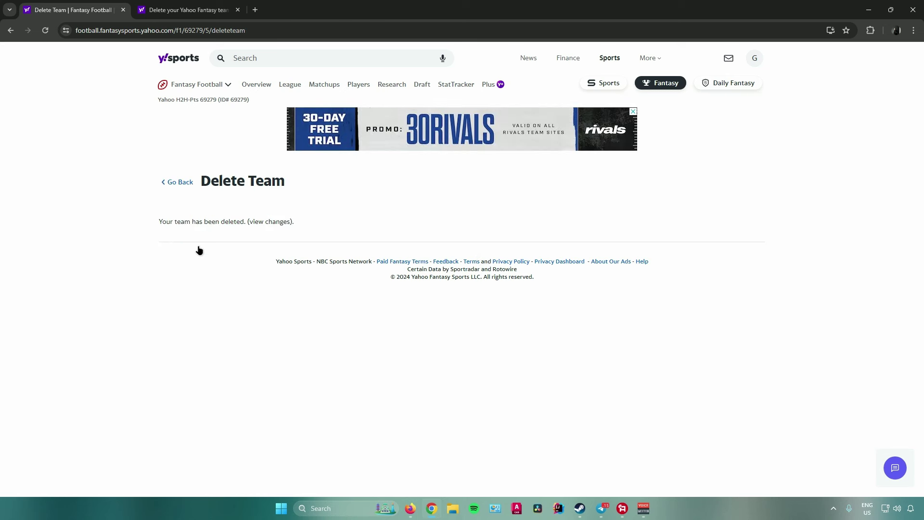